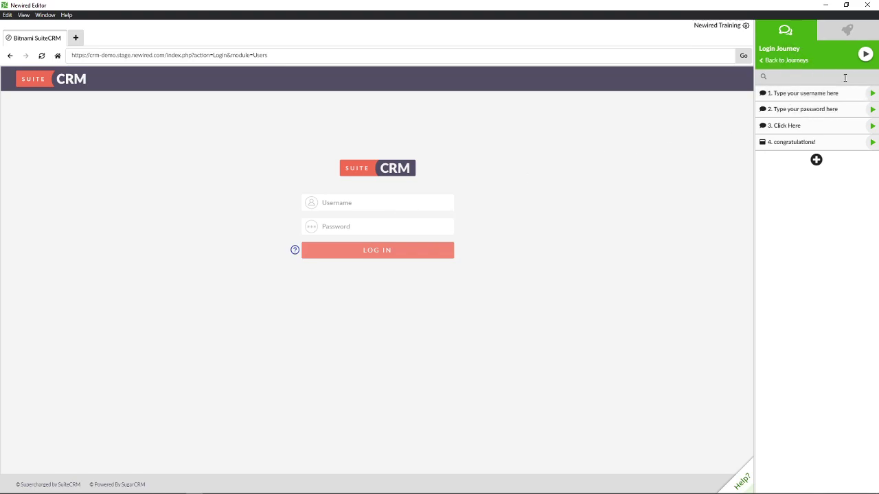
Play the Login Journey and submit a username and password that SuiteCRM rejects
left_click(865, 54)
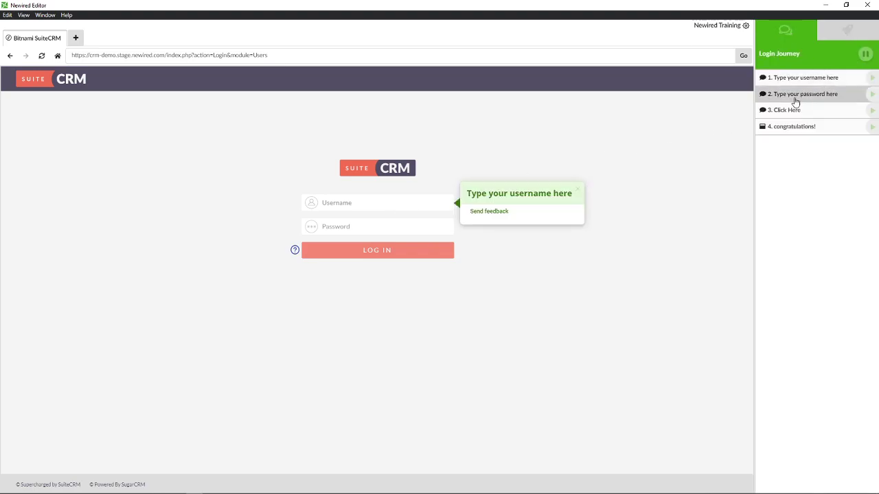
left_click(398, 204)
type("demo")
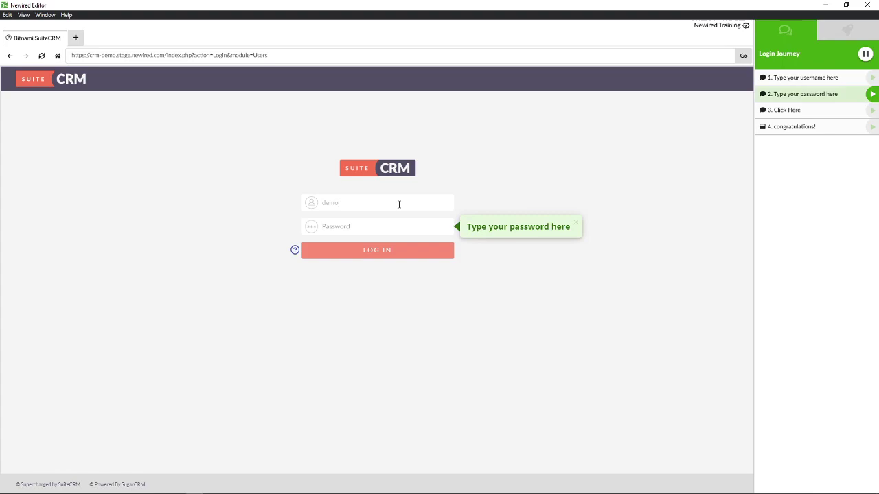
type("••m")
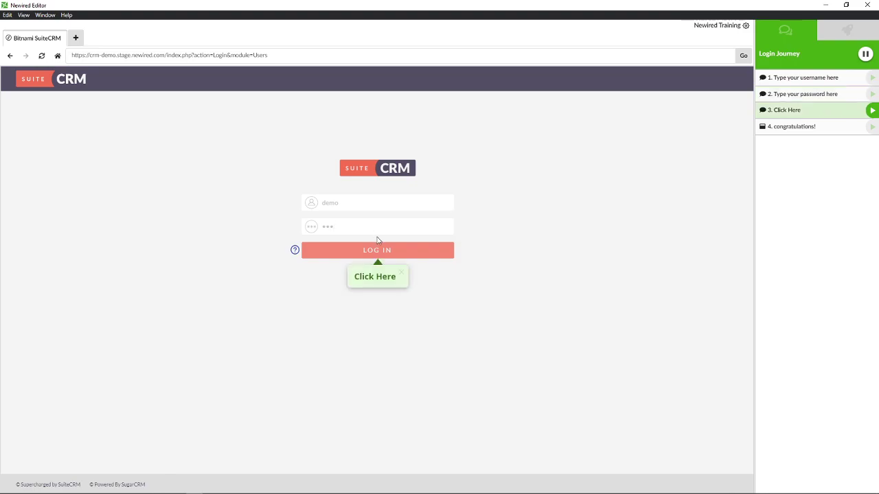
left_click(378, 250)
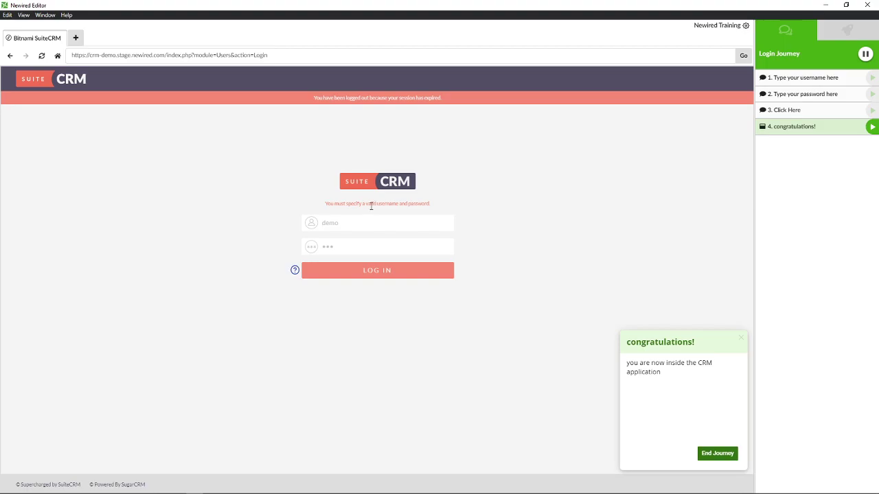
Highlight the login error message, then end the journey test run
left_click_drag(327, 204, 435, 206)
left_click(435, 206)
left_click_drag(326, 204, 434, 203)
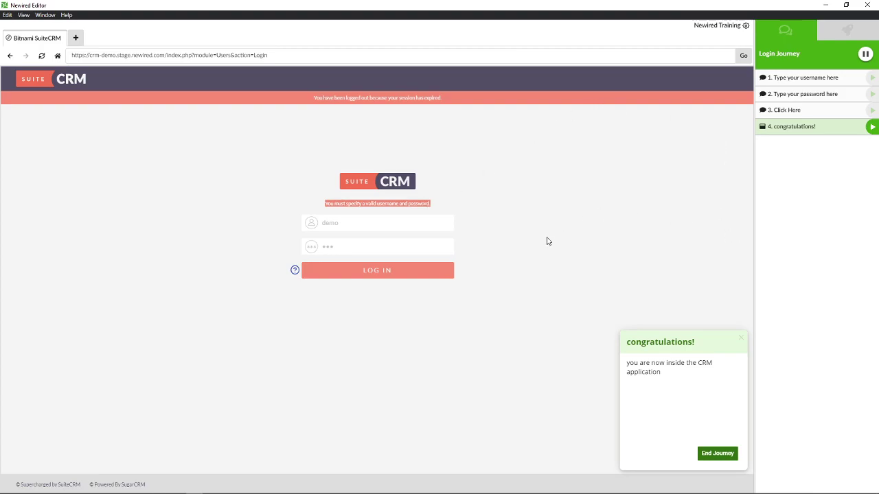
left_click(707, 455)
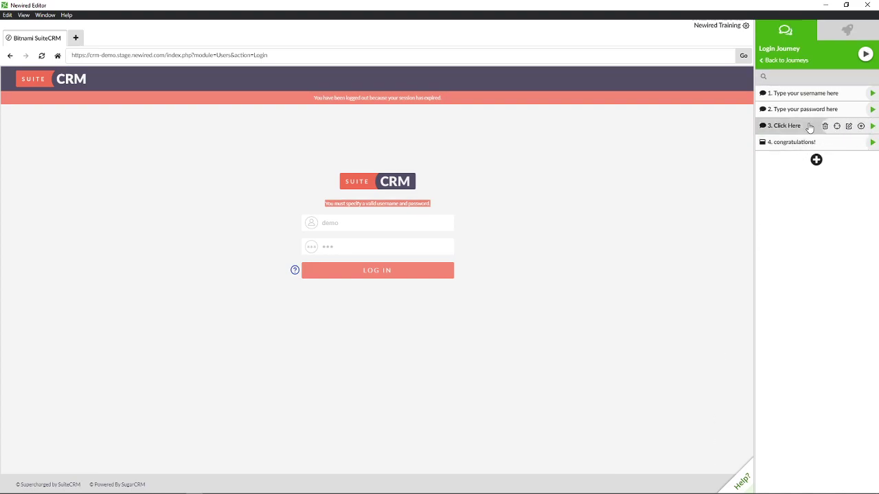
Attach a callout after step 3 to the login error reading 'Hey, it seems that you inserted the wrong credentials! lets go back!'
left_click(861, 128)
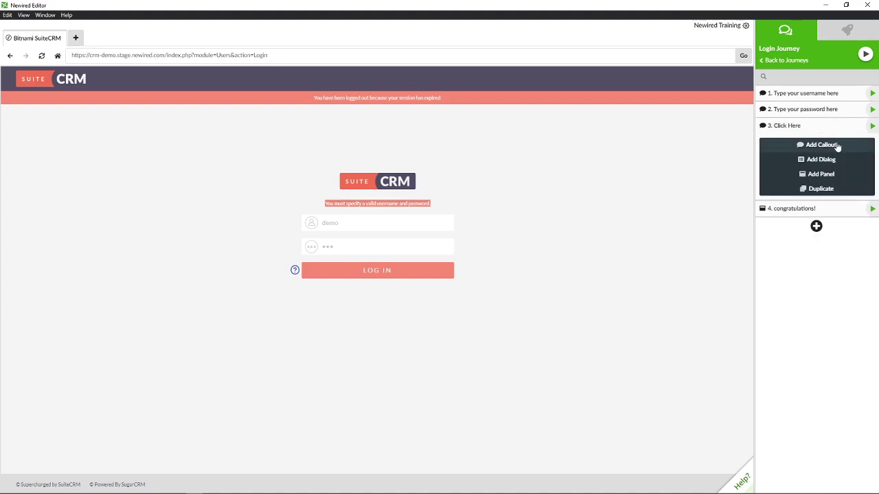
left_click(837, 146)
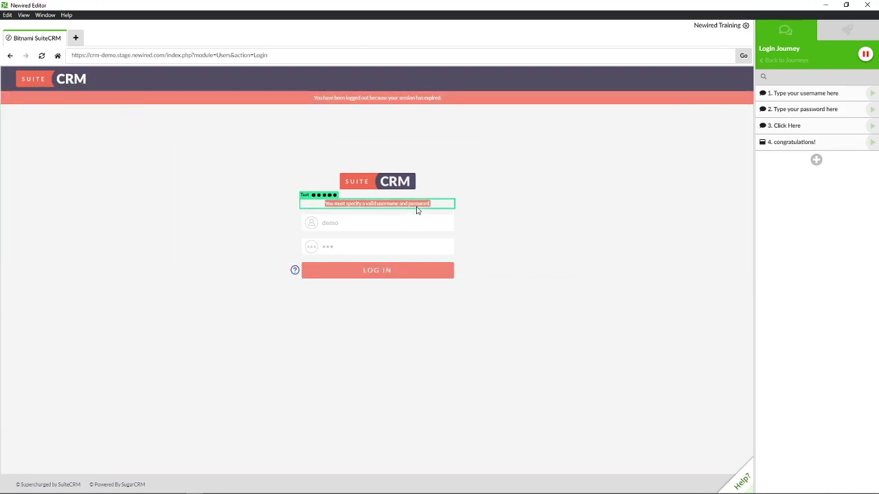
left_click(415, 209)
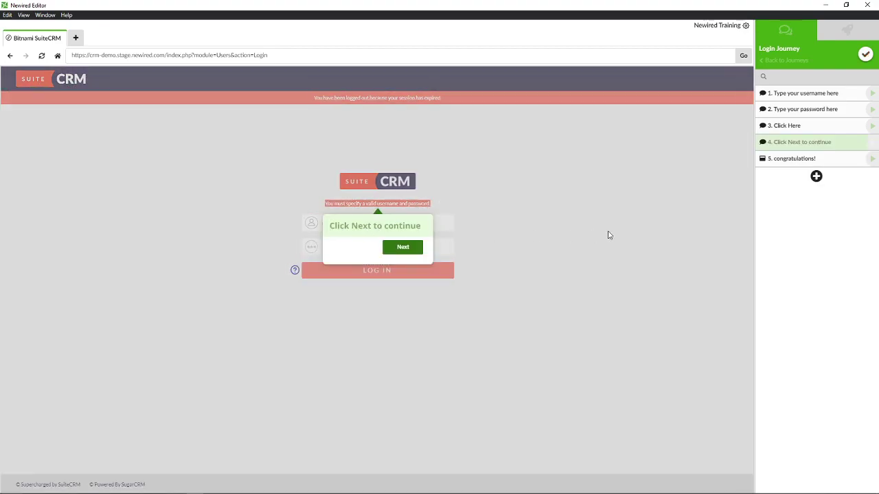
type("Hey ")
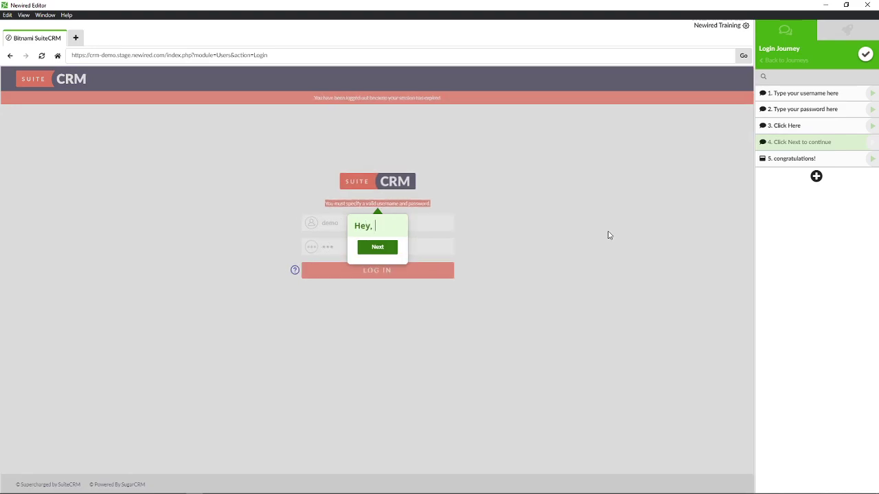
type(" it seems")
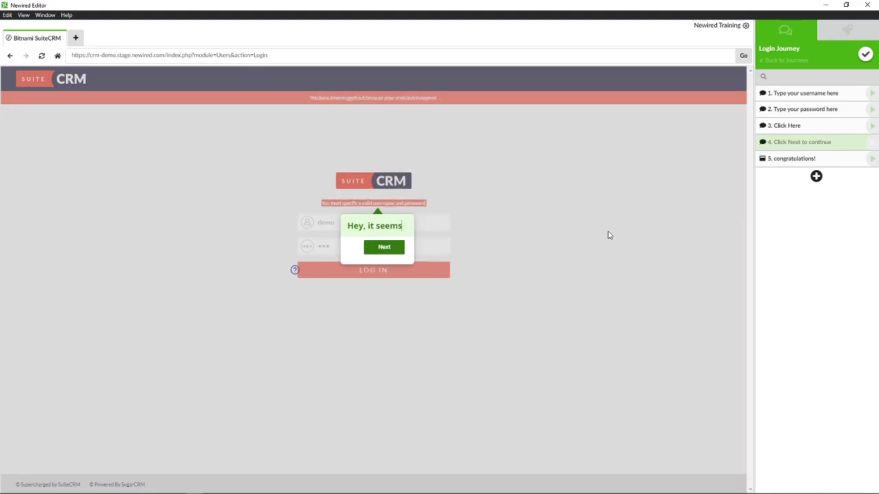
type(" that you i")
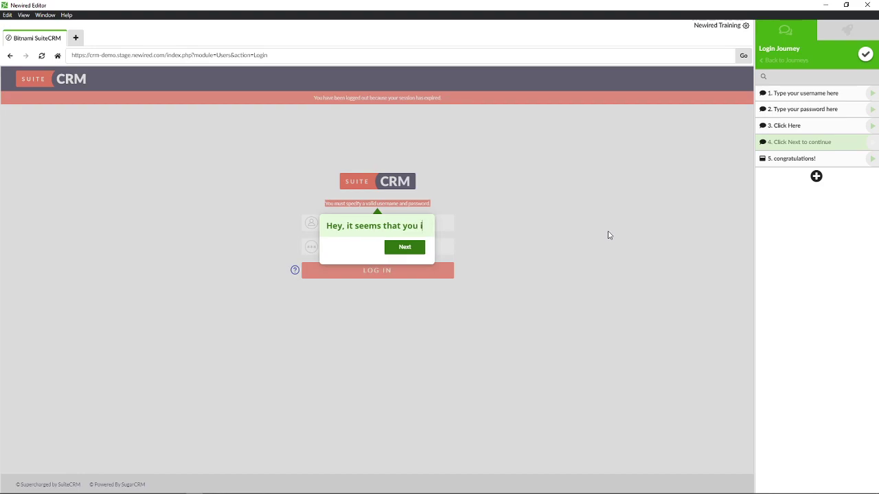
type("nserted")
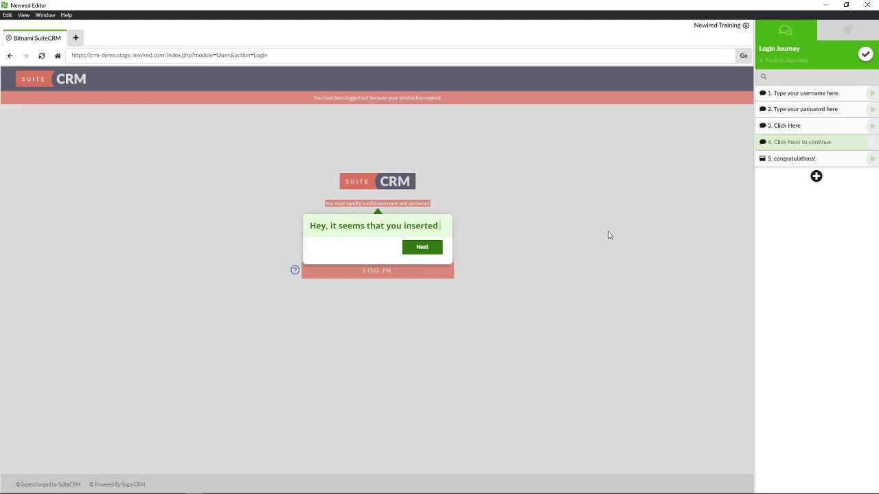
type(" the wrong c")
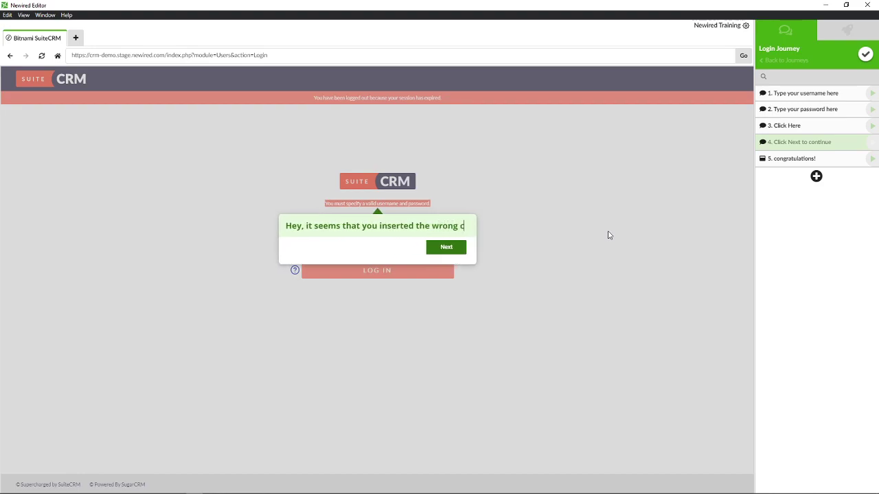
type("redentials!")
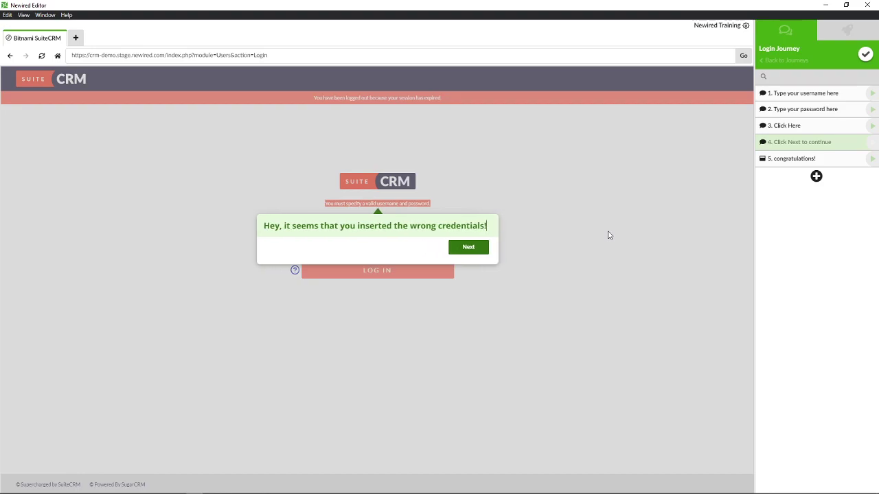
type(" lets go back")
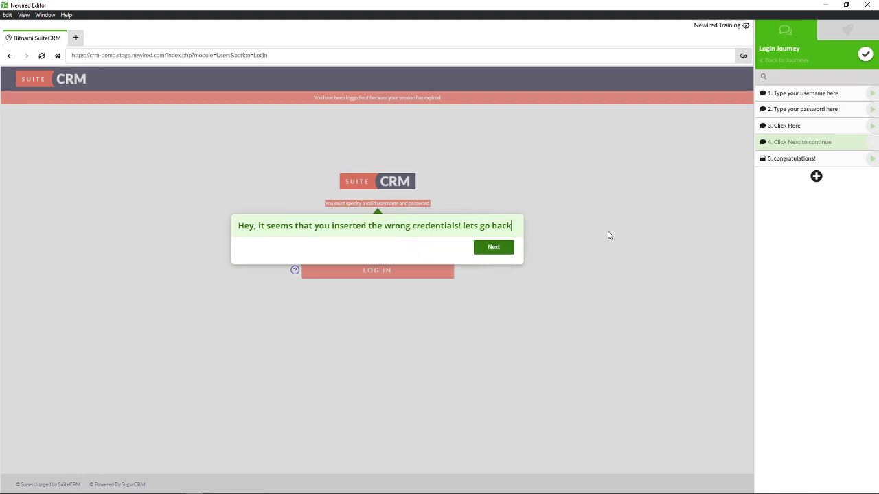
type("!")
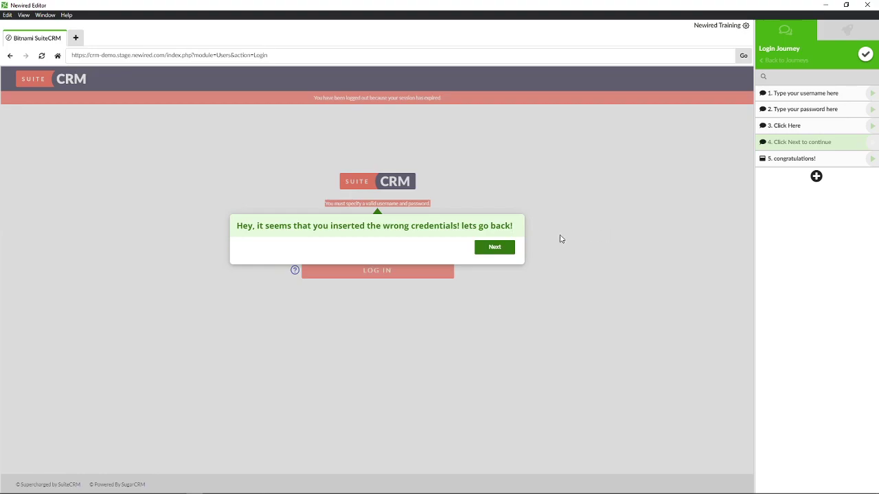
mouse_move(510, 239)
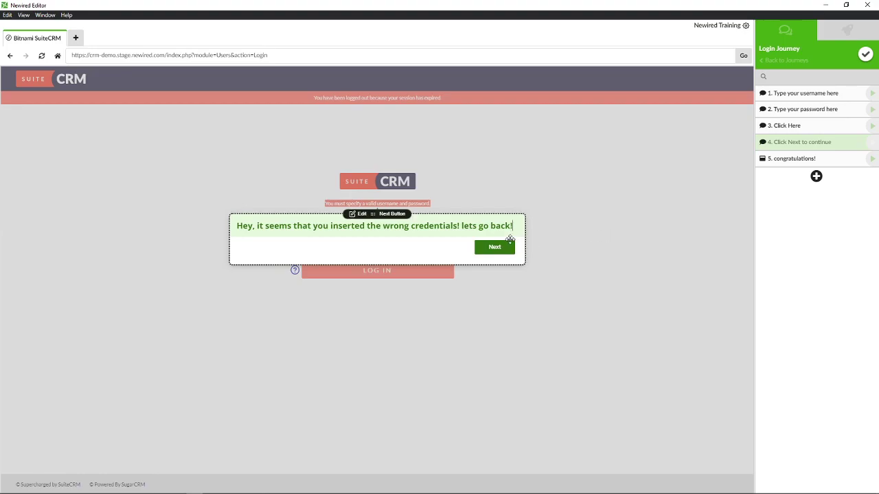
Keep the callout's 'Next' button click transition and mark the step as skippable
left_click(358, 214)
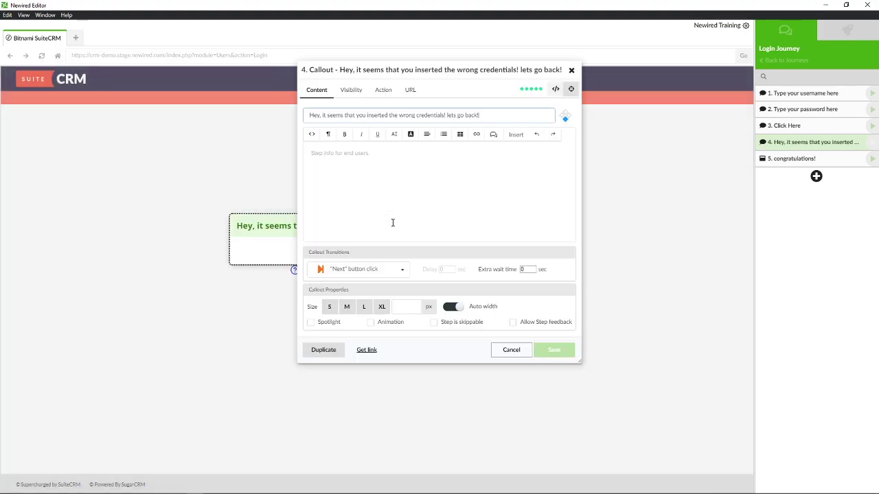
left_click_drag(437, 74, 668, 120)
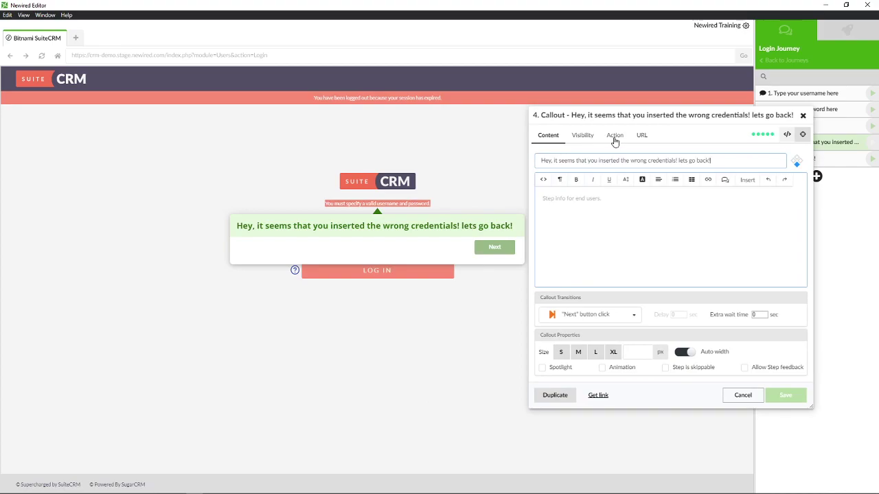
left_click(604, 315)
scroll(594, 378, "down", 2)
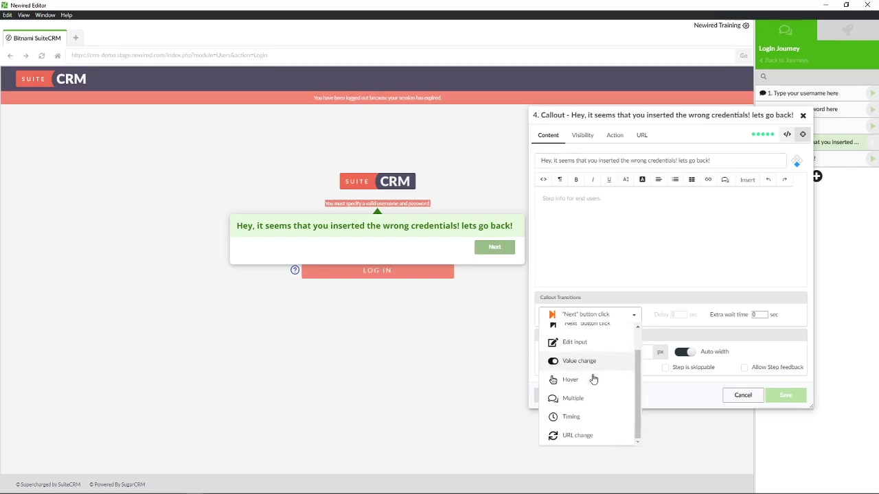
left_click(604, 314)
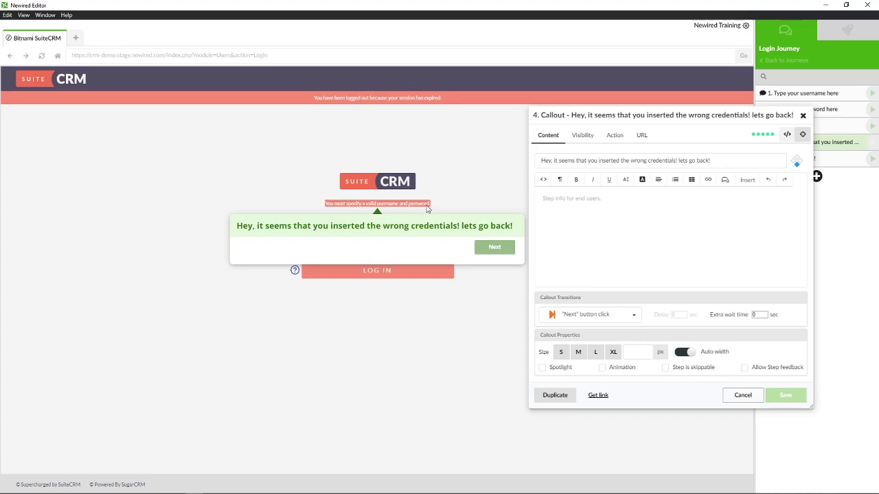
left_click(665, 368)
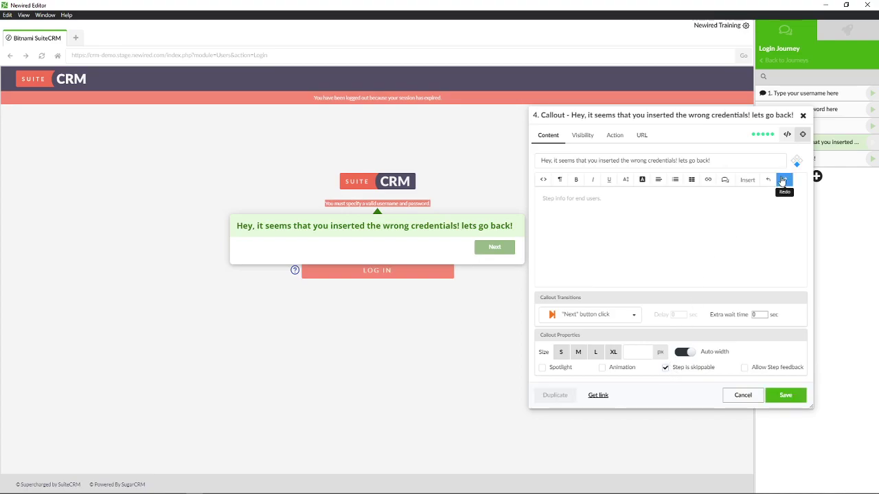
left_click(797, 161)
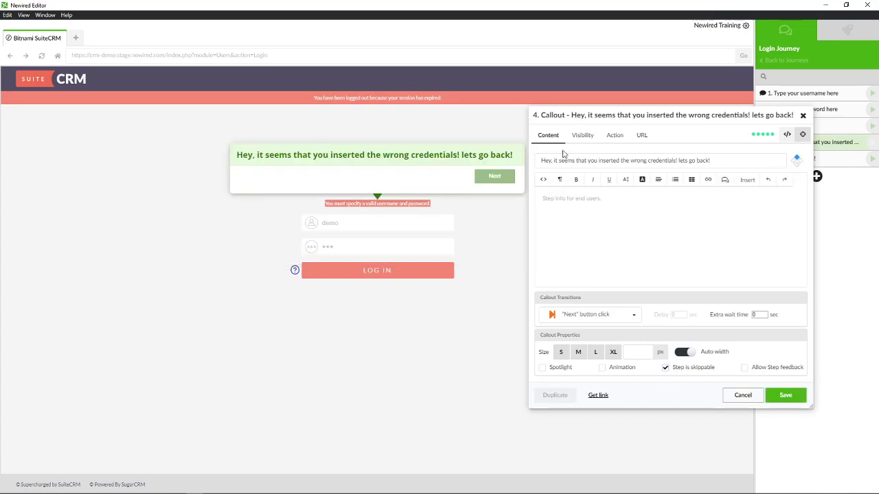
Set the callout's action to jump back to step 1
left_click(609, 141)
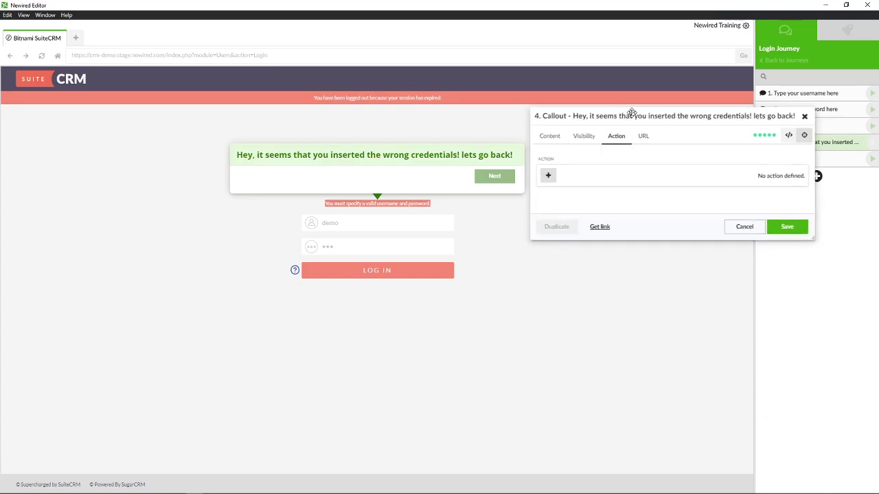
left_click_drag(624, 110, 637, 140)
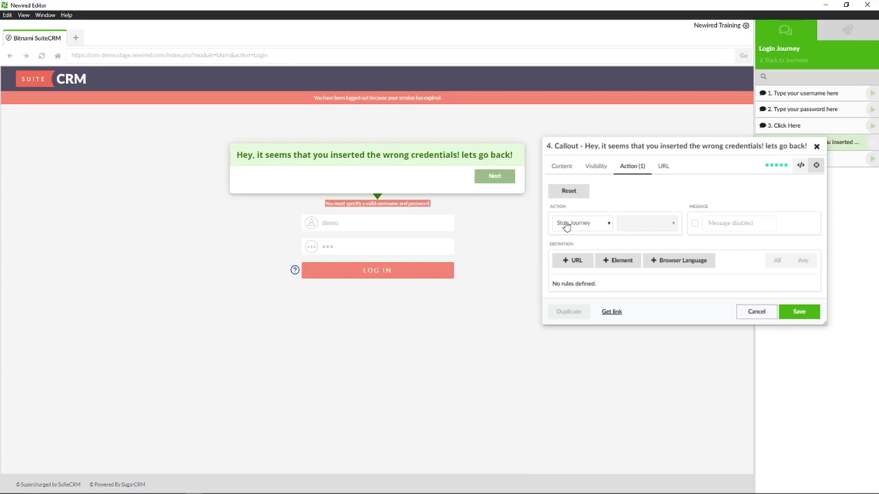
left_click(566, 225)
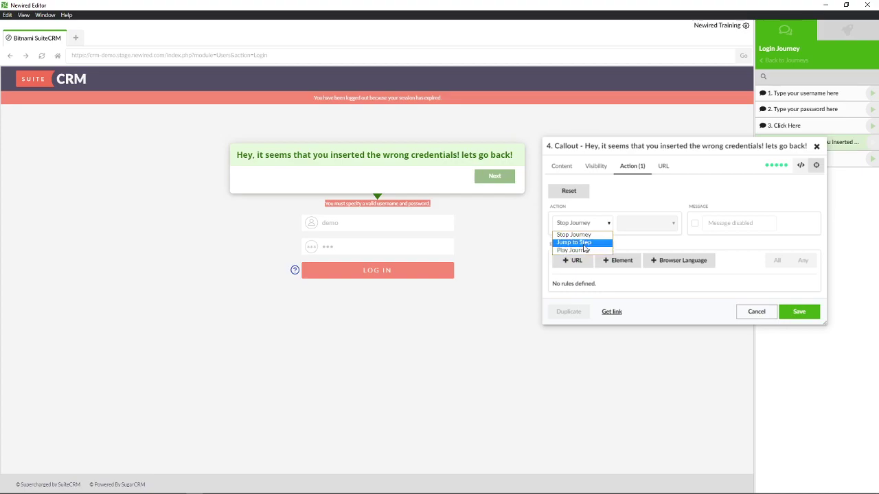
left_click(574, 243)
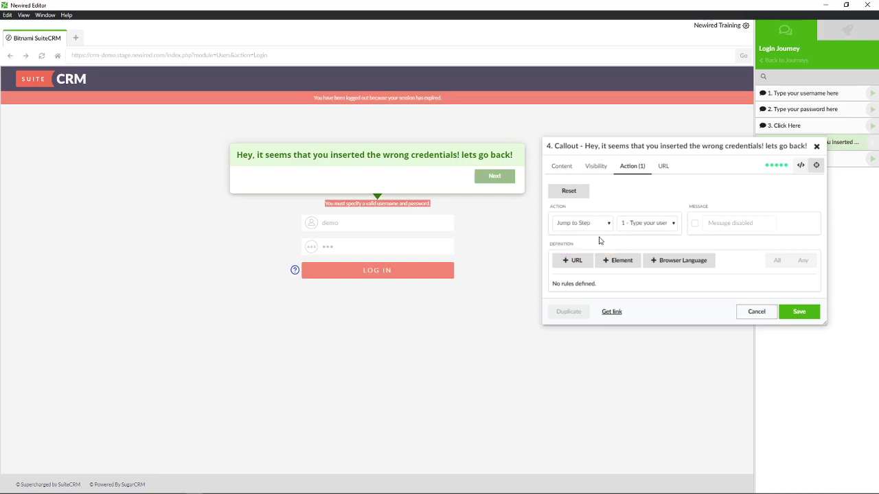
left_click(626, 225)
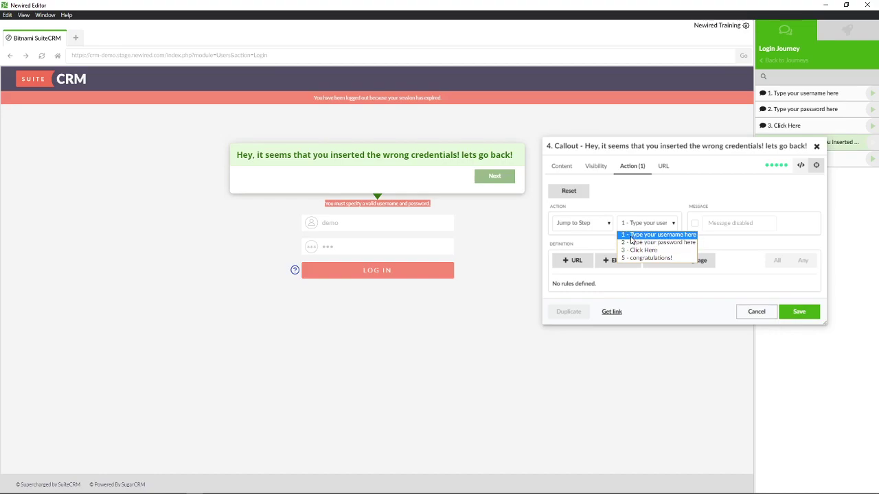
left_click(631, 237)
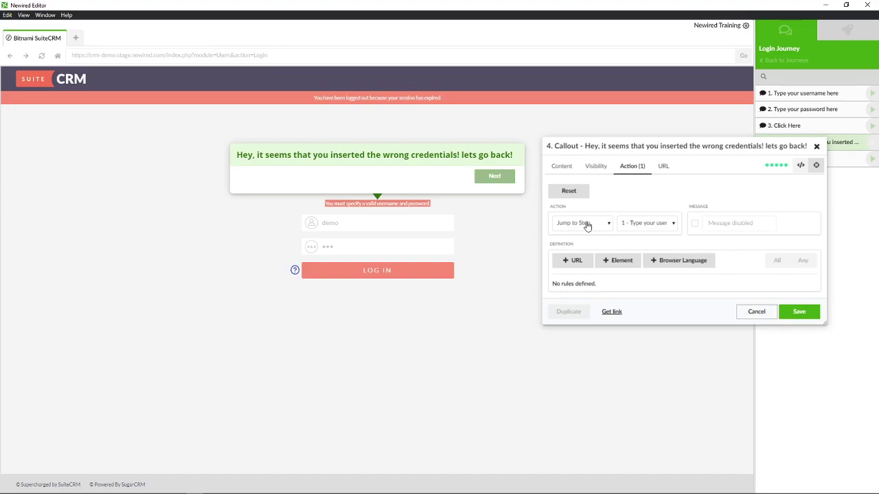
Save the wrong-credentials callout and step past it with its Next button
left_click(563, 166)
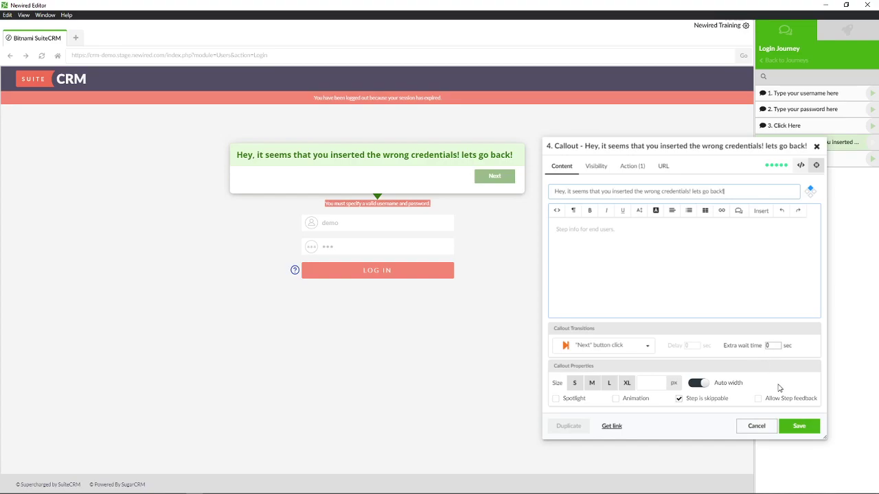
left_click(801, 426)
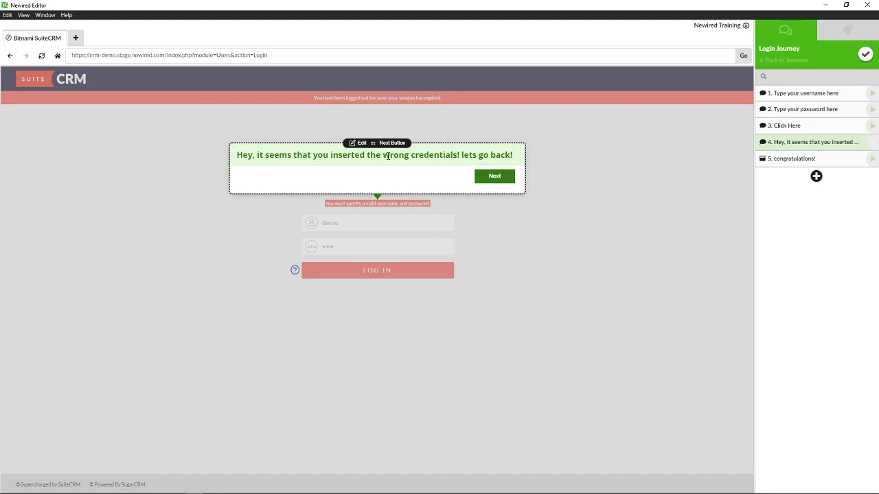
left_click(492, 176)
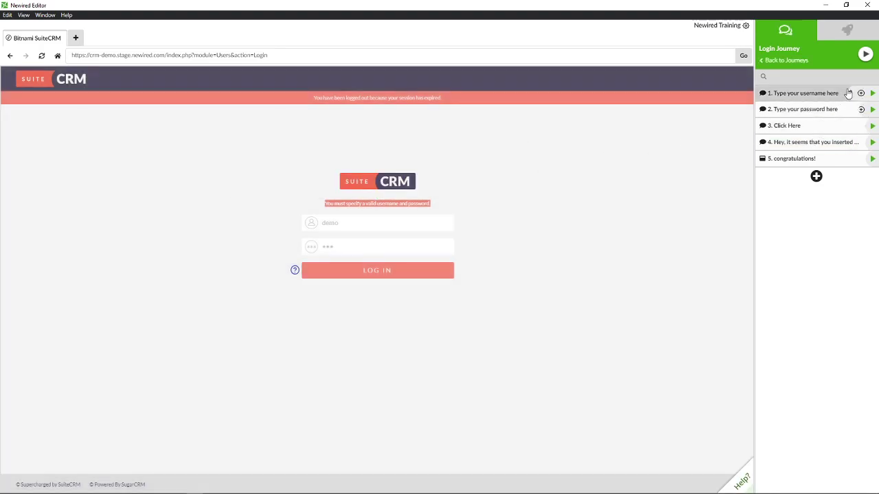
Reload the login page, replay the journey and log in successfully to the SuiteCRM dashboard
left_click(444, 195)
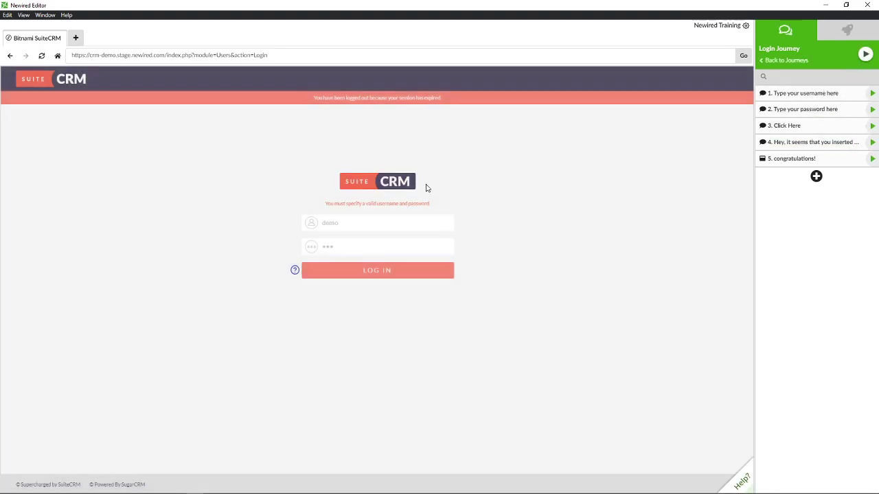
left_click(58, 58)
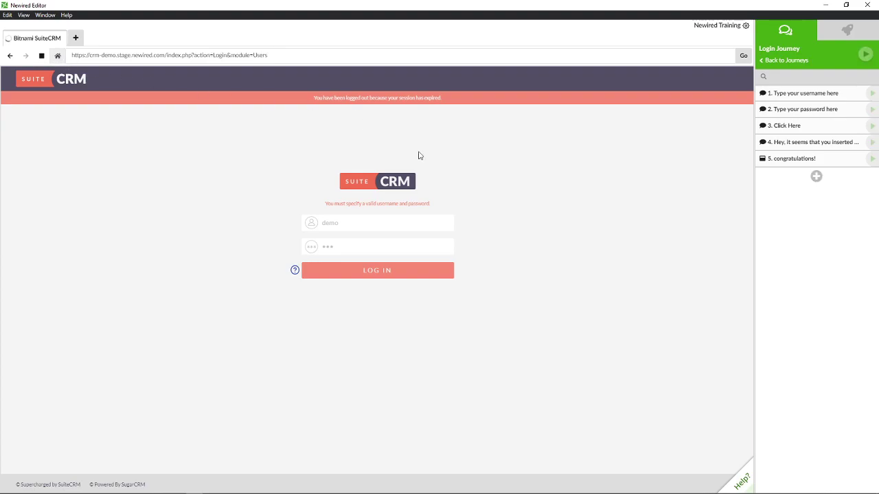
left_click(865, 53)
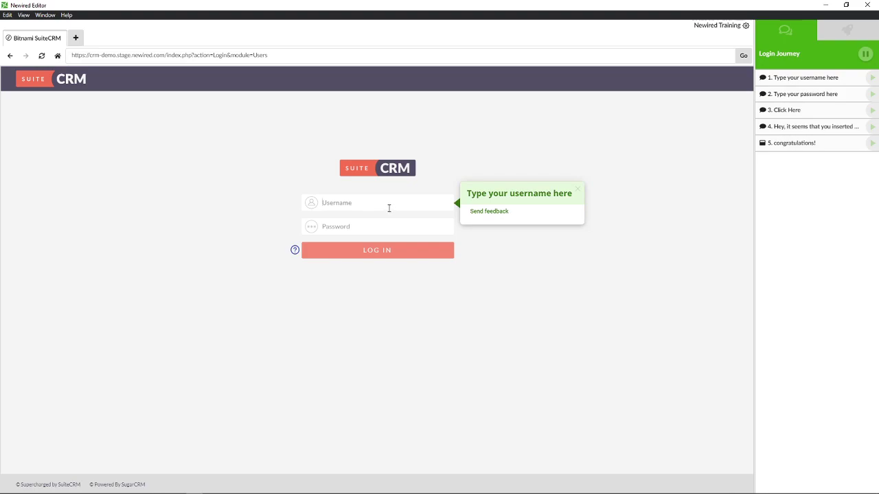
type("demo")
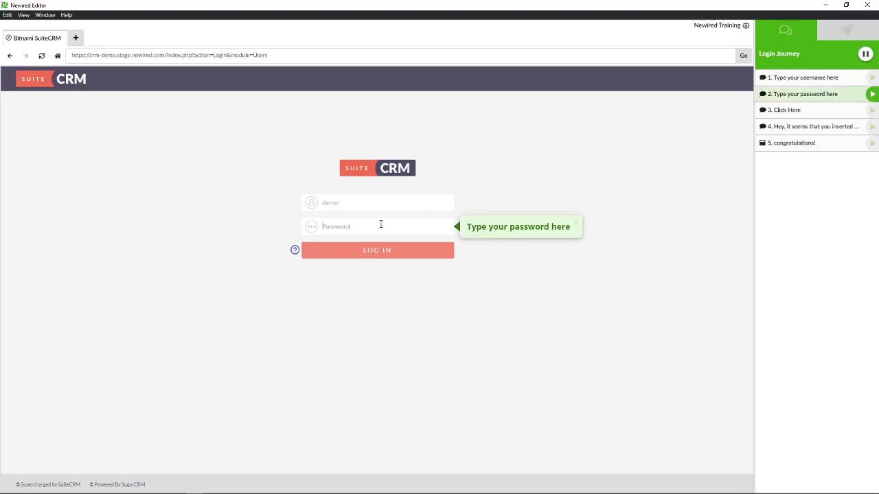
type("de")
left_click(376, 252)
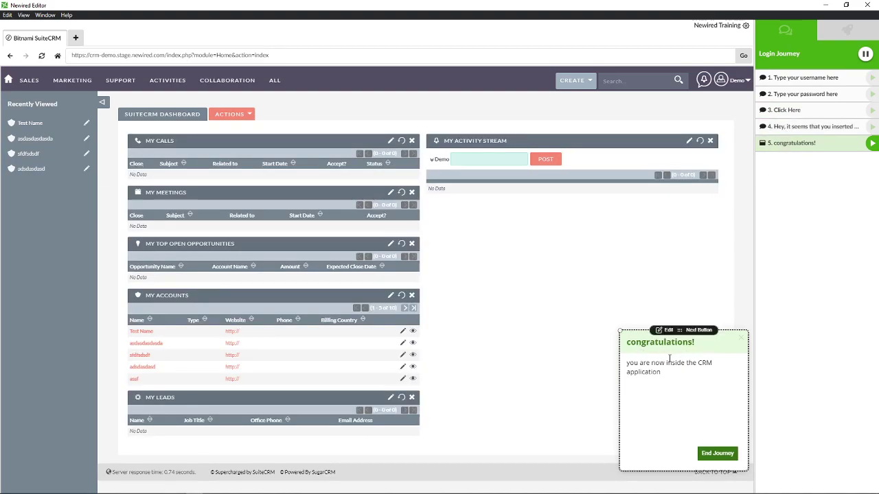
End the finished journey and log out of SuiteCRM via the Demo menu
left_click(718, 453)
left_click(723, 80)
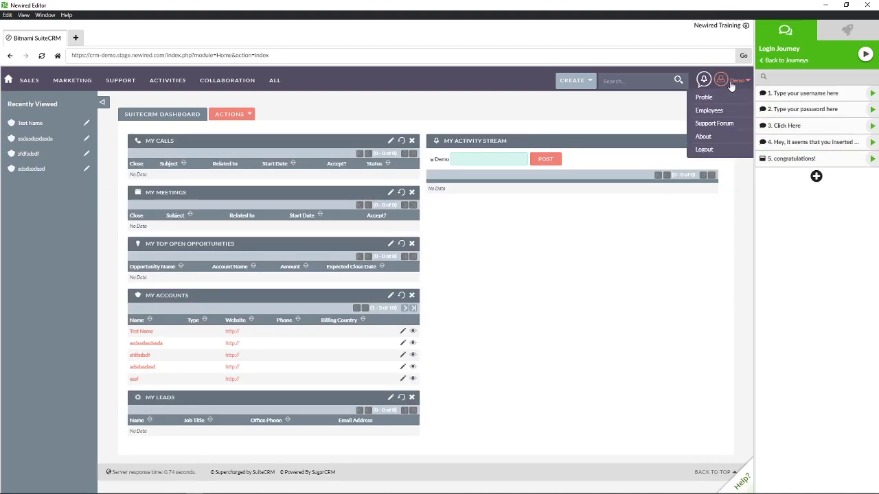
left_click(706, 149)
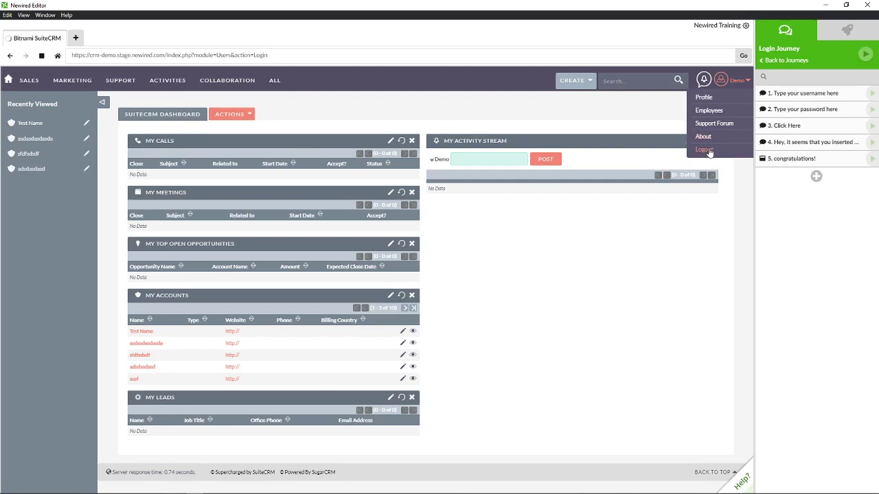
Replay the journey with an incomplete, wrong username and password so the login fails
left_click(865, 53)
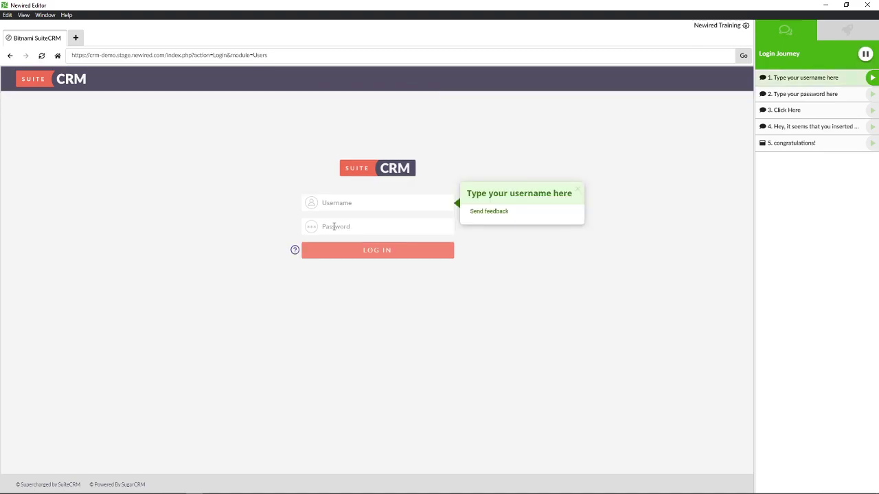
type("dem")
left_click(343, 225)
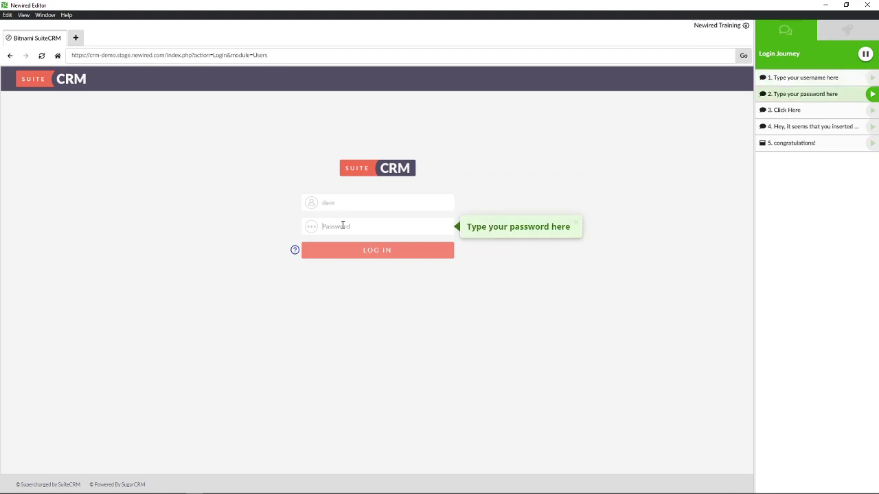
type("de")
left_click(381, 252)
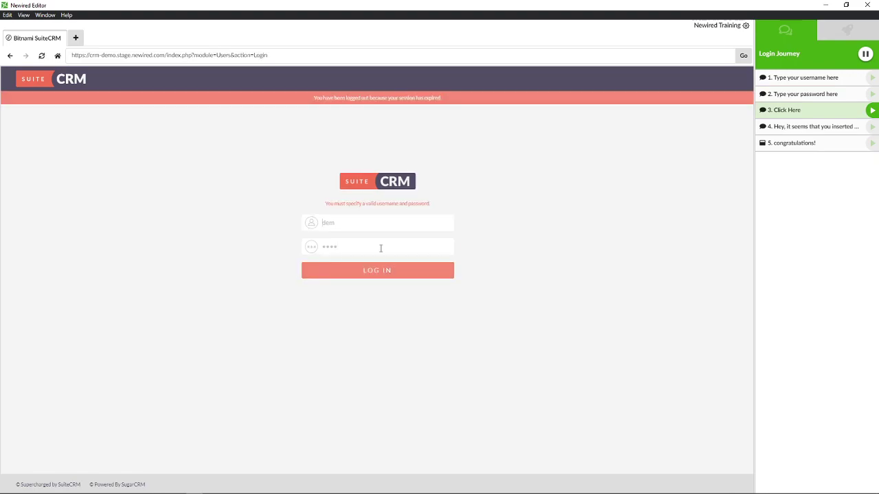
left_click_drag(330, 204, 438, 204)
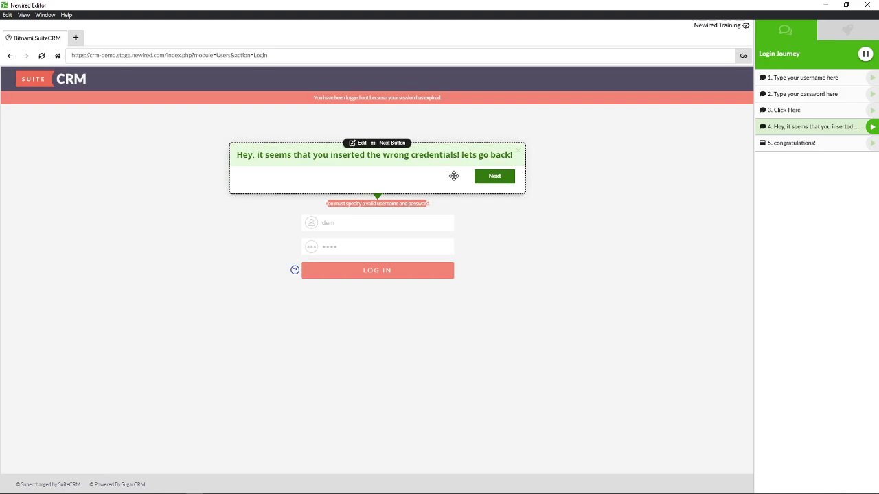
Jump back to step 1 from the callout, complete the username and log in successfully
left_click(495, 177)
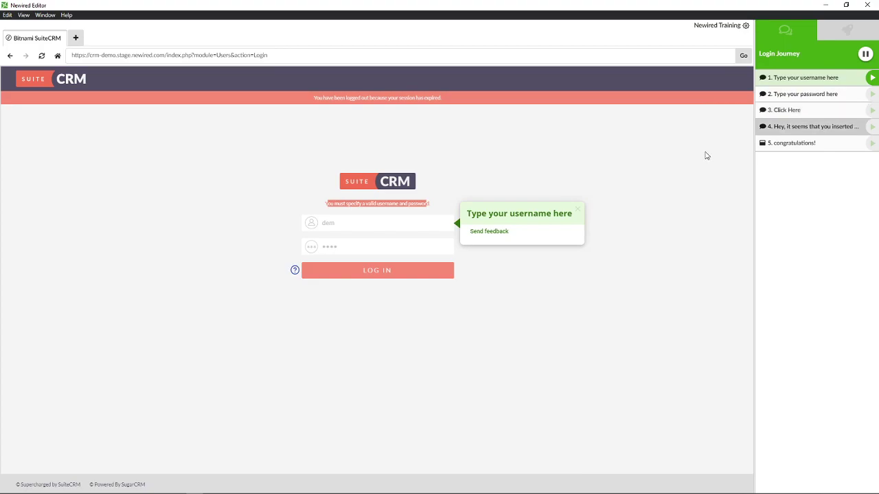
left_click(376, 223)
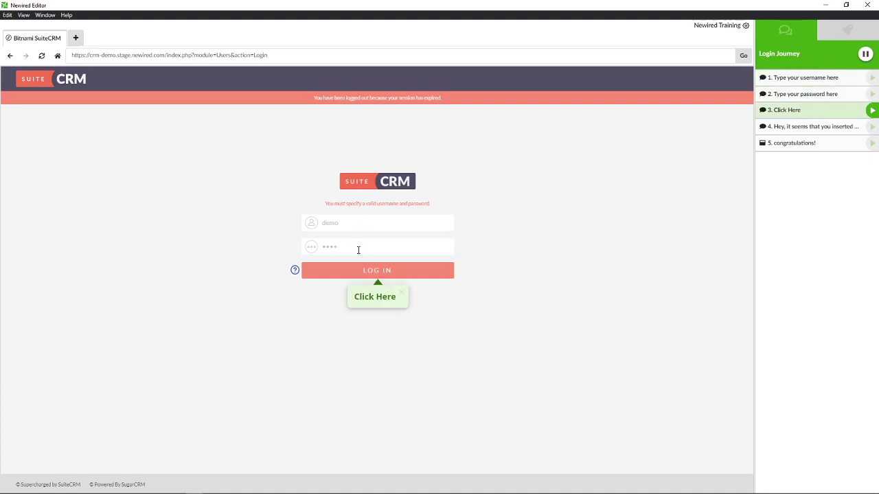
left_click(385, 272)
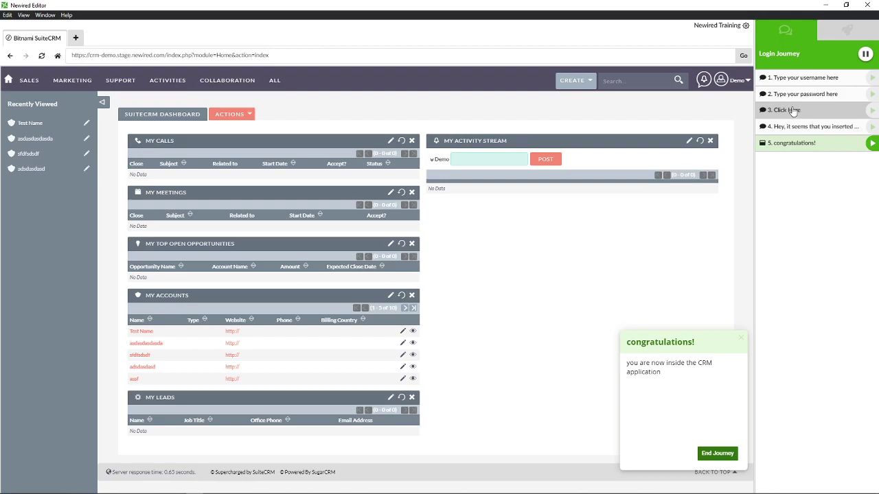
End the finished journey and log out of SuiteCRM via the Demo menu
left_click(718, 453)
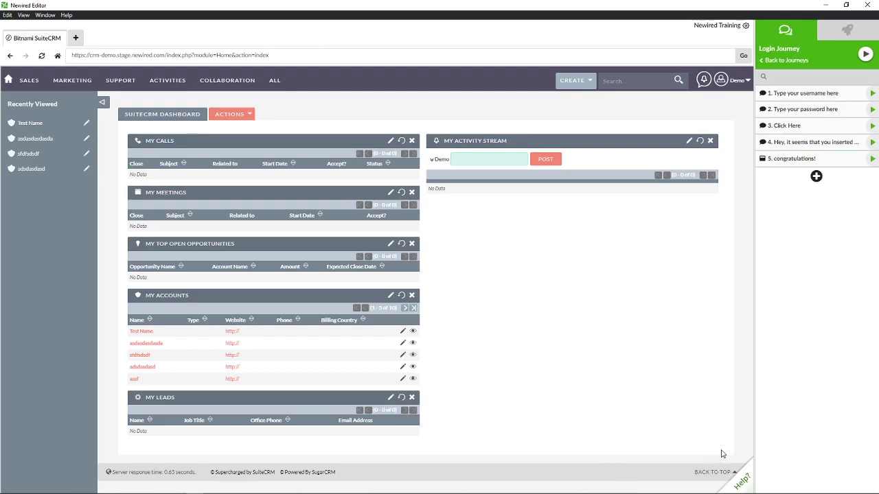
left_click(721, 80)
left_click(714, 150)
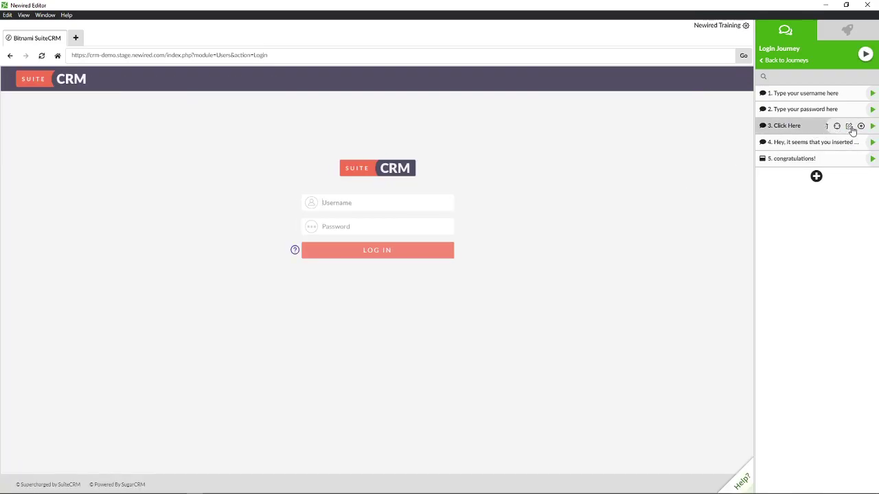
Set step 3's callout transition to URL change and save it
left_click(849, 125)
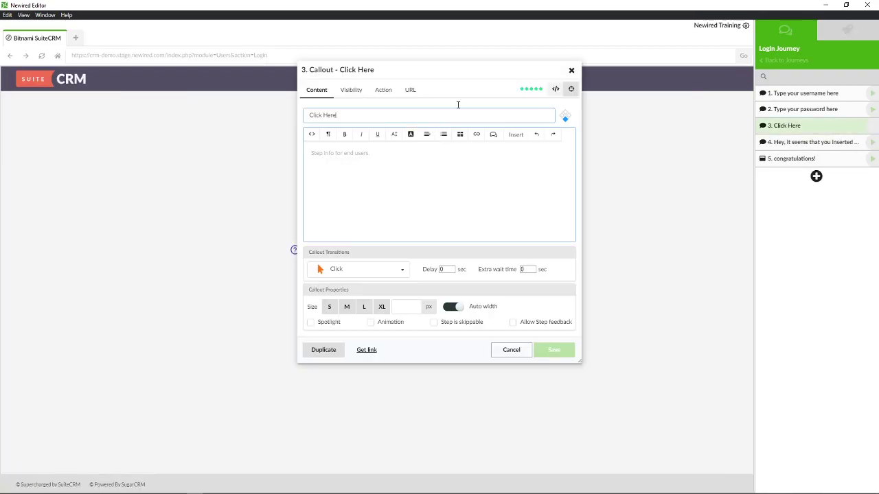
left_click_drag(430, 75, 664, 117)
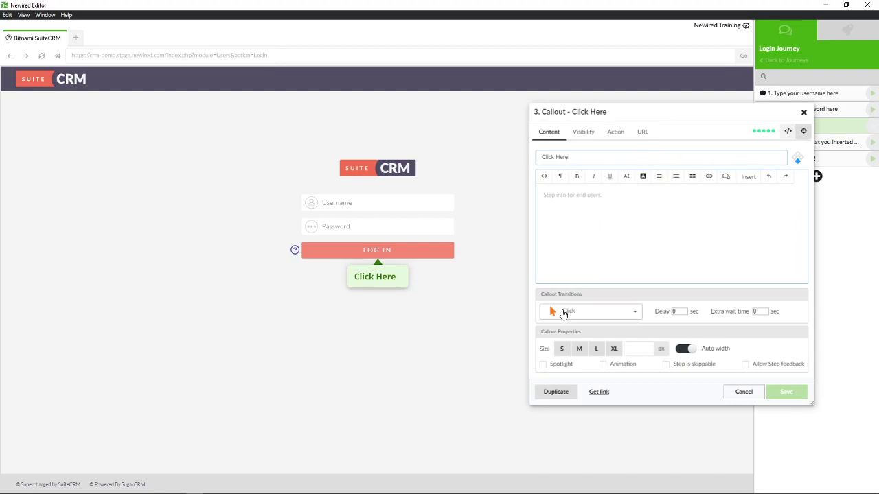
left_click(563, 310)
scroll(588, 393, "down", 1)
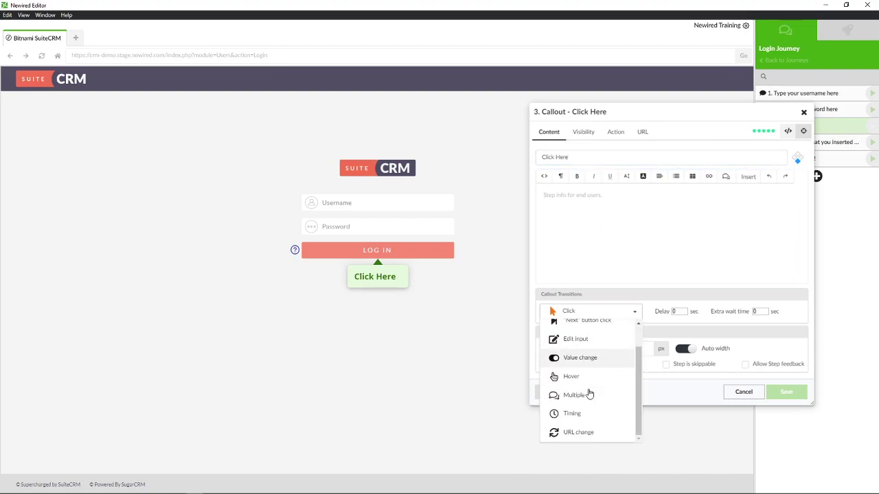
left_click(578, 432)
left_click(785, 398)
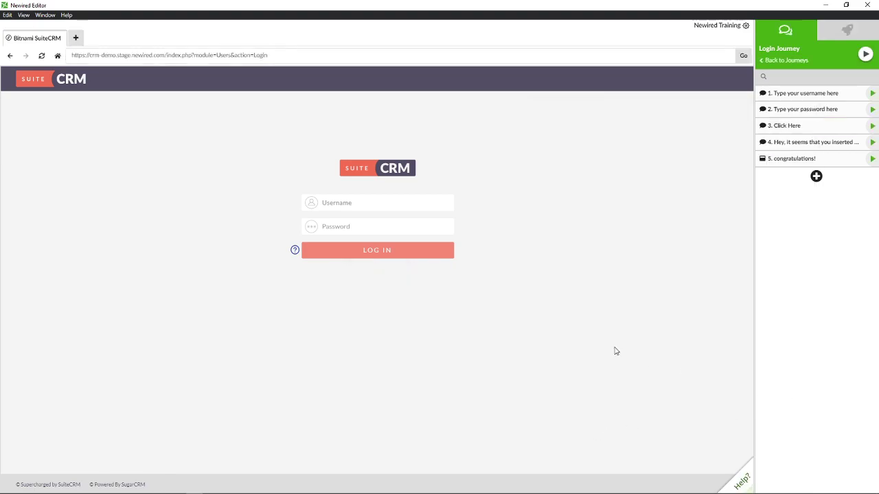
Play the journey and submit deliberately wrong credentials to trigger the wrong-credentials callout
left_click(866, 54)
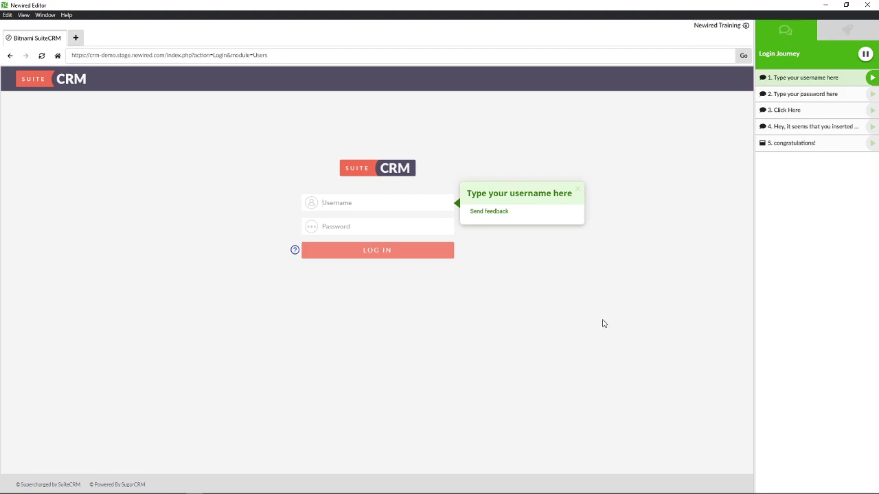
type("dem")
left_click(337, 224)
type("dem")
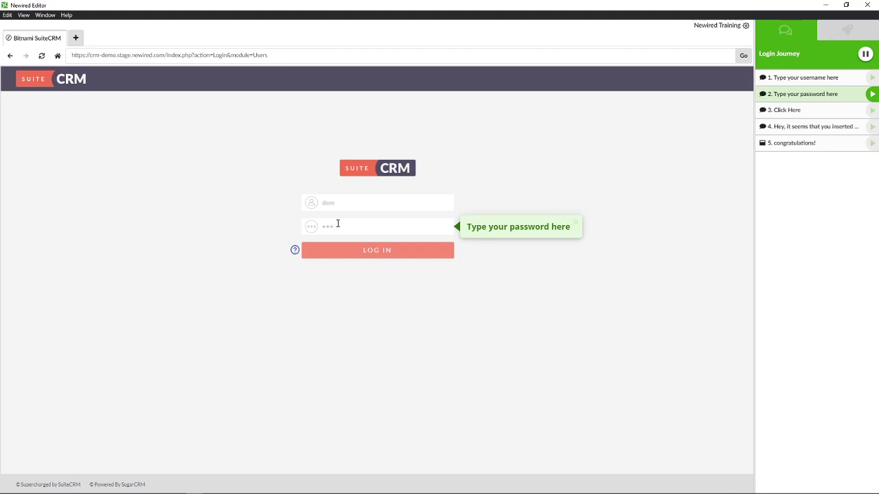
left_click(381, 254)
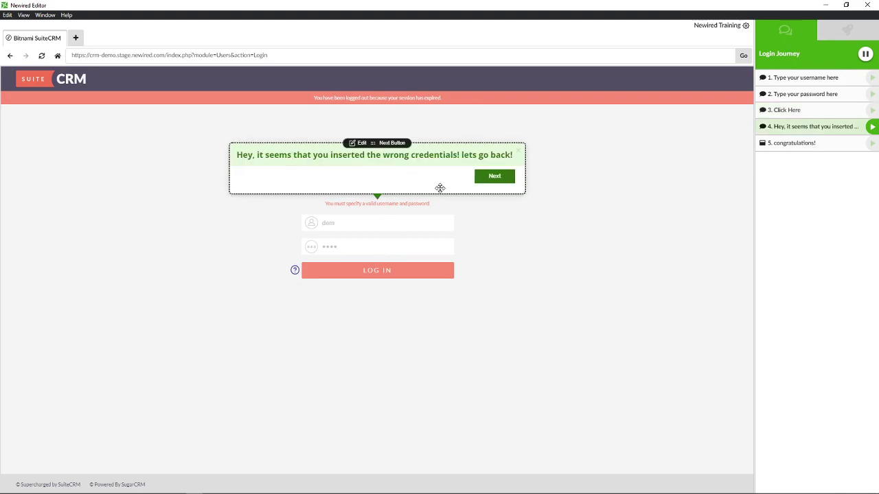
Return to step 1 from the callout, correct the username and log in to reach the congratulations step
left_click(494, 181)
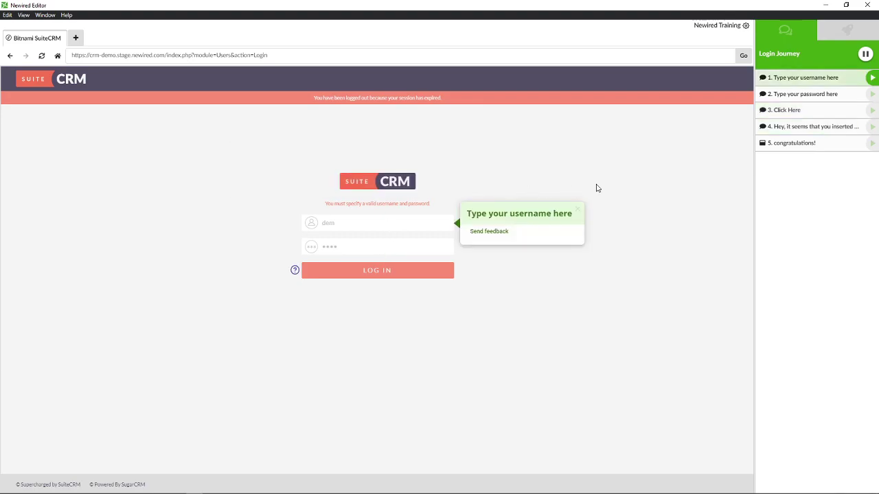
left_click(345, 226)
type("o")
left_click(345, 248)
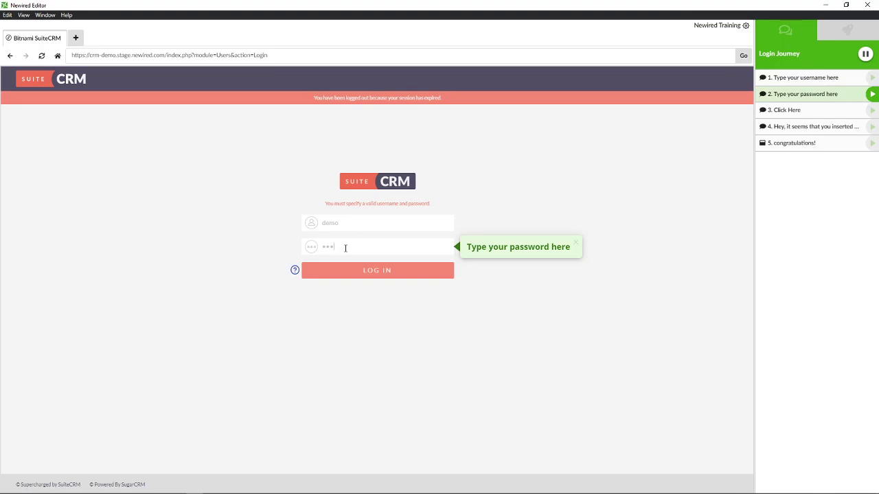
left_click(383, 272)
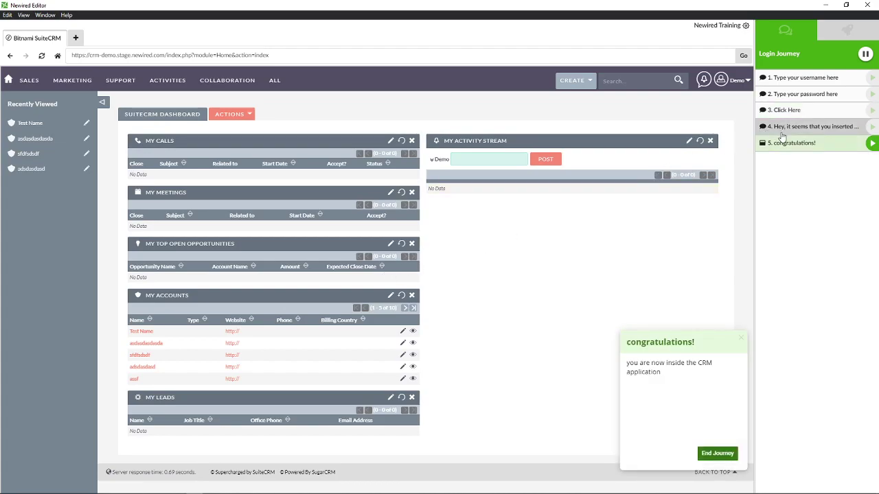
mouse_move(675, 415)
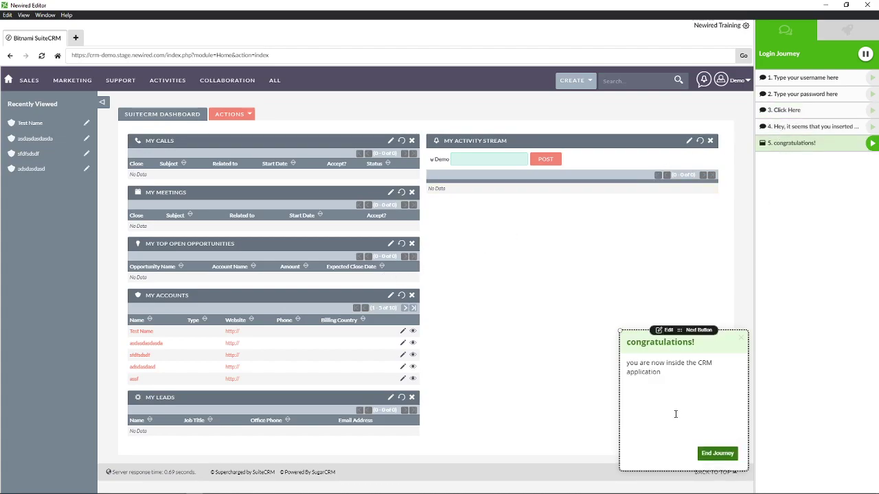